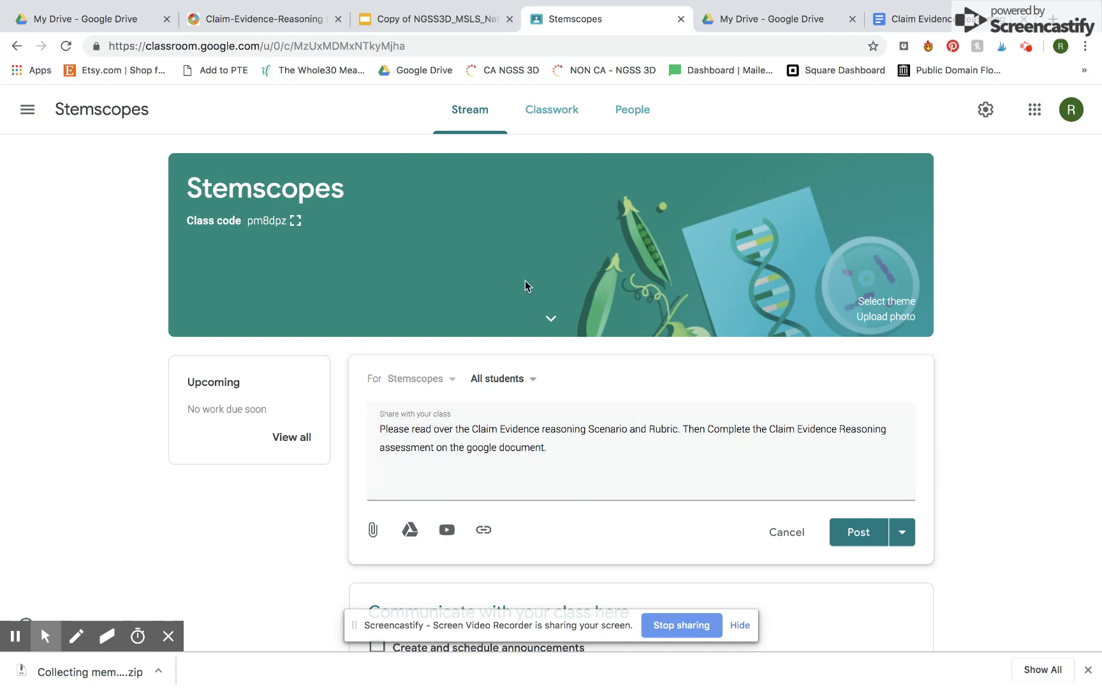
Switch to the Stemscopes Claim-Evidence-Reasoning lesson page.
left_click(268, 19)
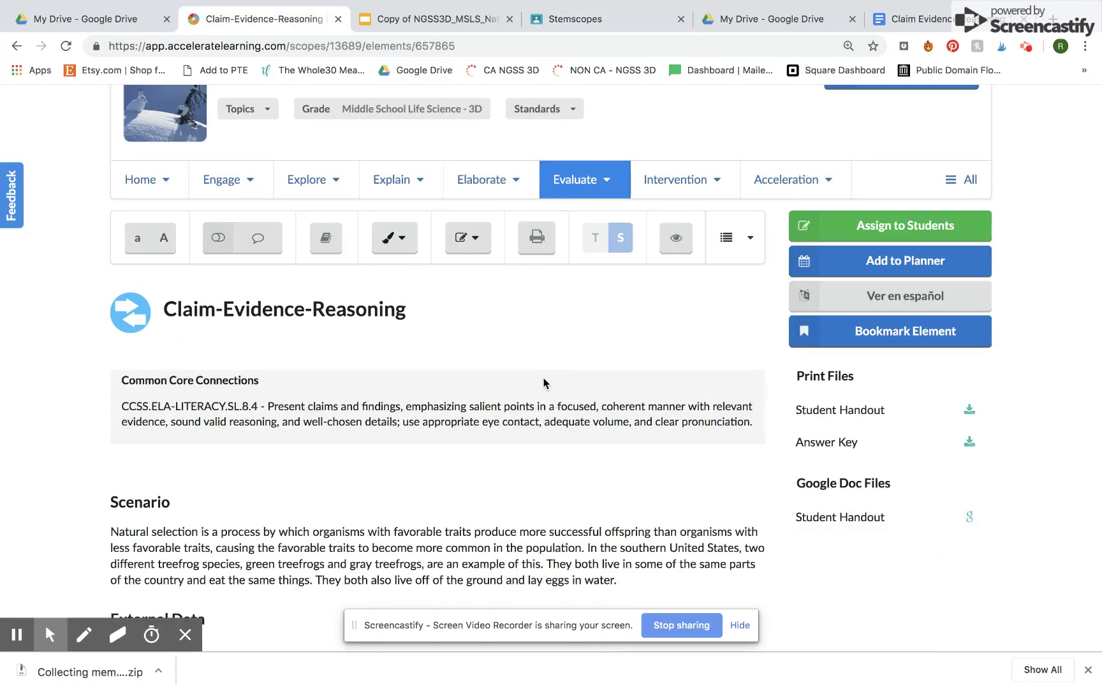
Review the Claim-Evidence-Reasoning lesson's treefrog scenario and its Student Handout and Answer Key files.
mouse_move(589, 185)
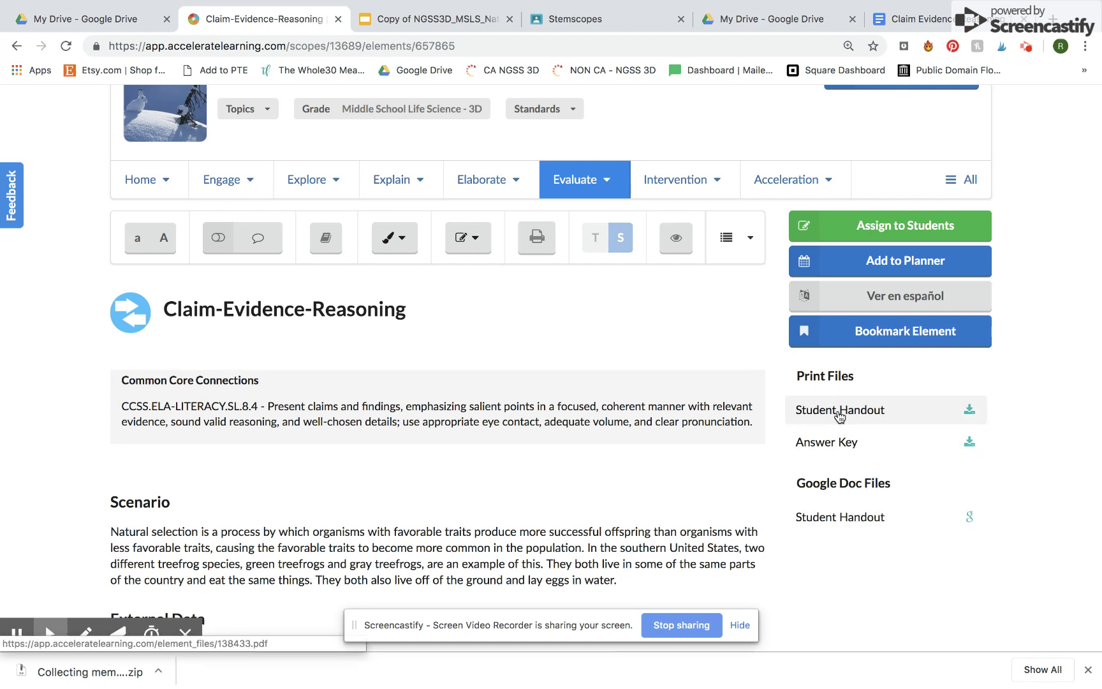
Open the printable Student Handout PDF, read both pages, and return to the lesson page.
left_click(801, 413)
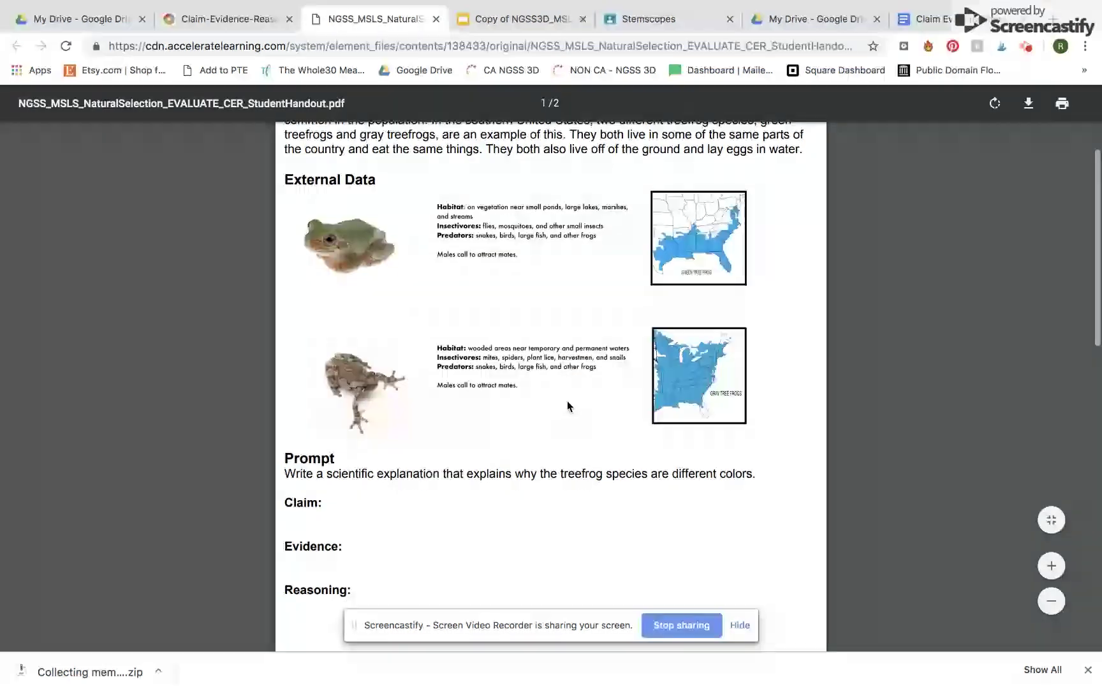
scroll(568, 406, "down", 4)
scroll(568, 406, "up", 2)
scroll(568, 402, "up", 10)
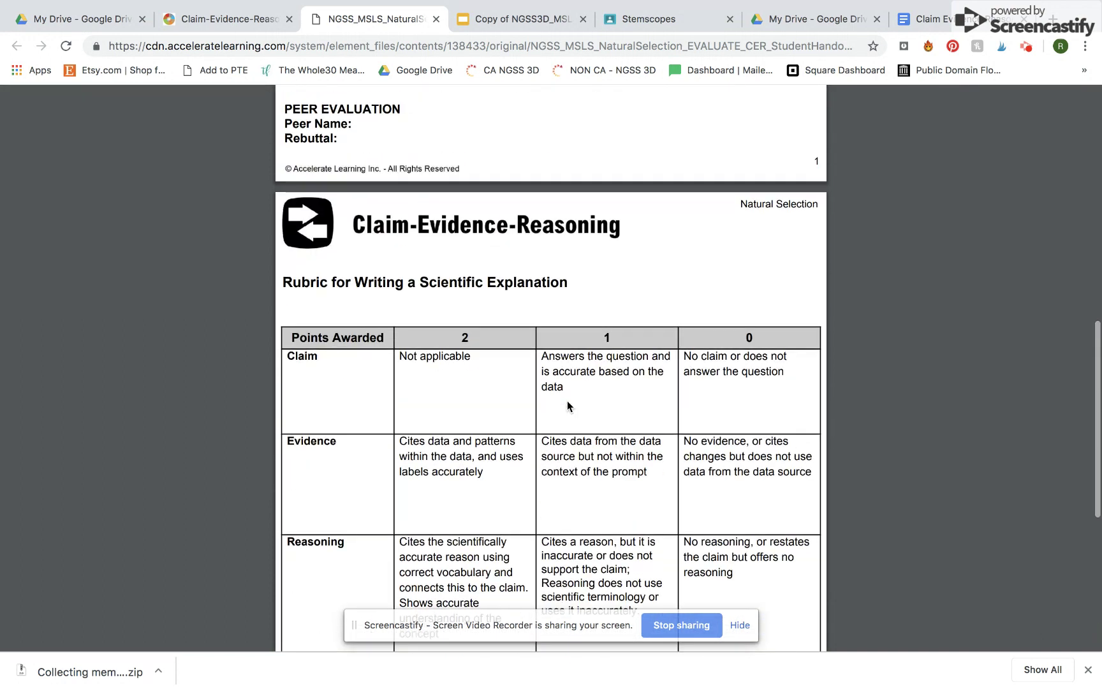
scroll(567, 403, "down", 10)
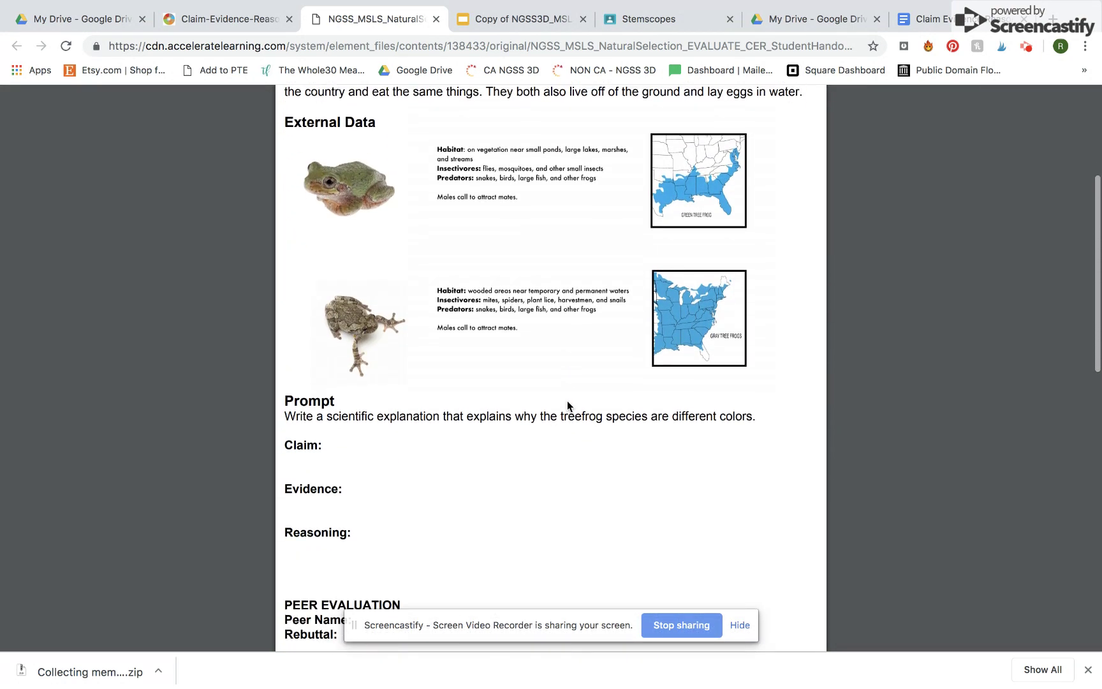
scroll(568, 403, "down", 3)
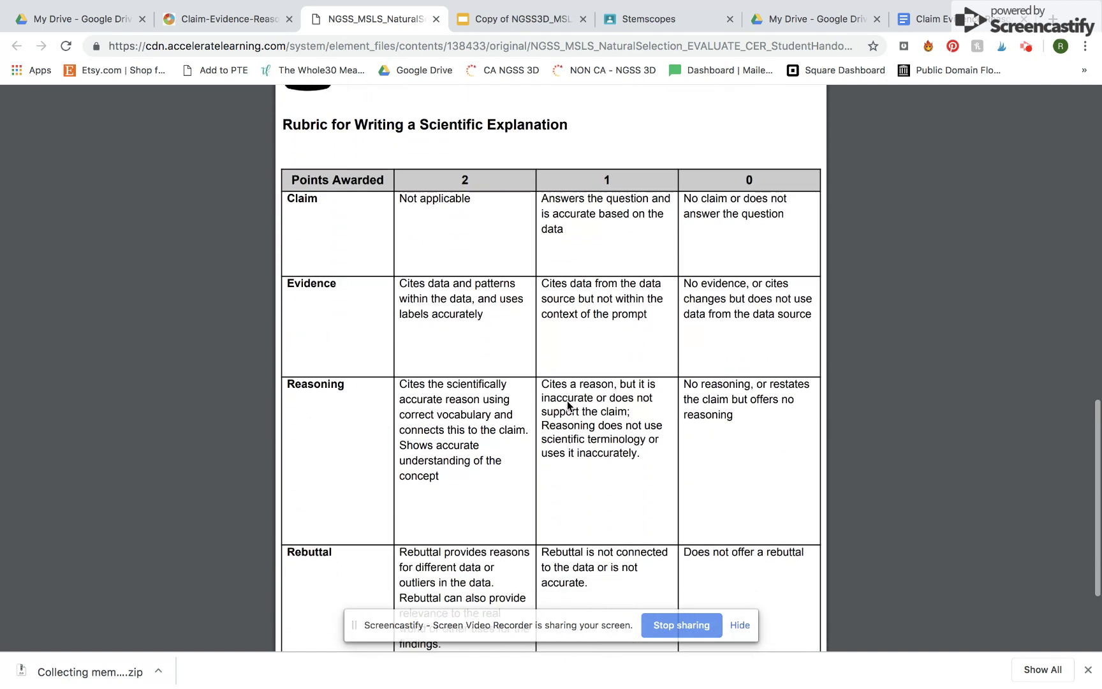
scroll(567, 403, "up", 15)
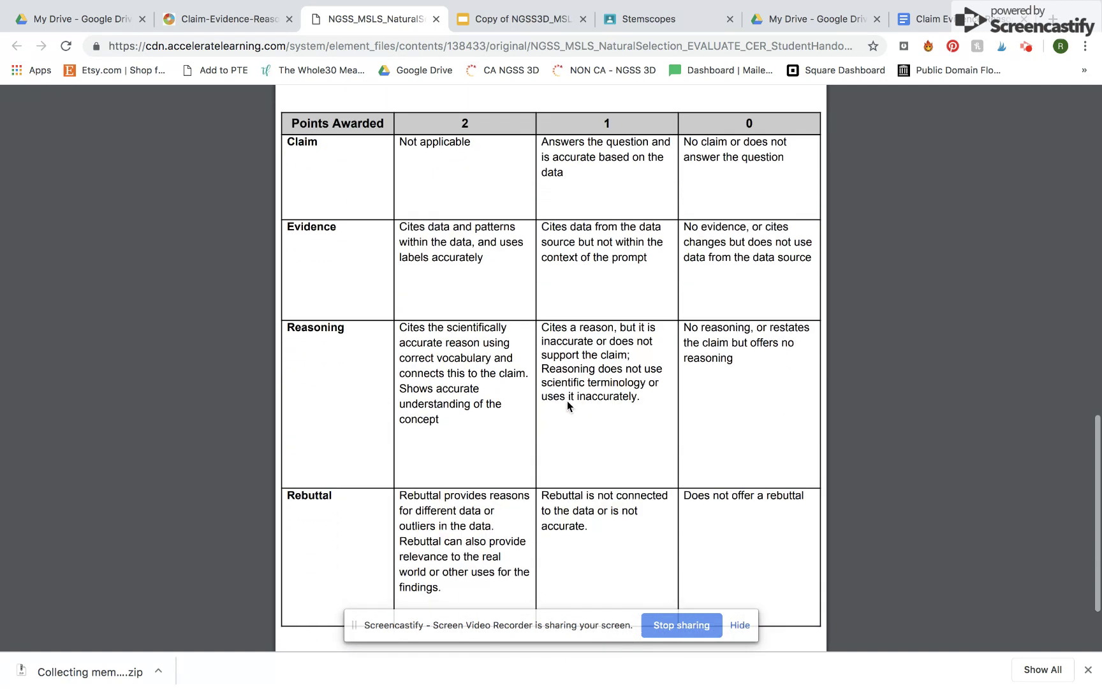
left_click(222, 14)
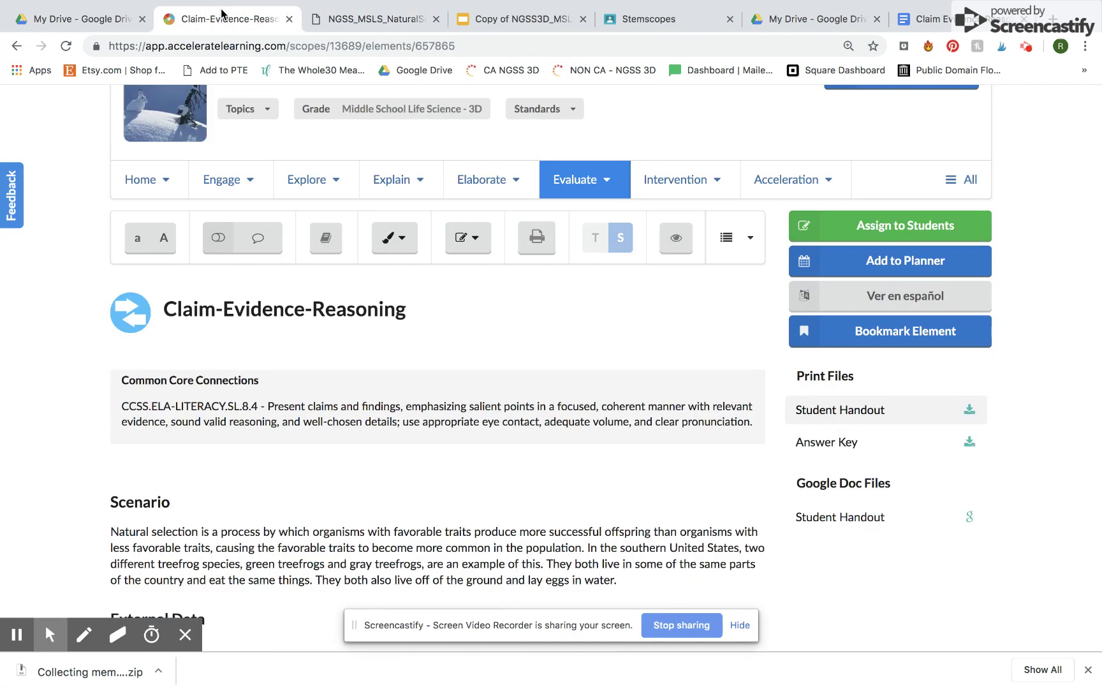
Make a copy of the Google Slides Student Handout and check its scenario and rubric slides.
left_click(845, 518)
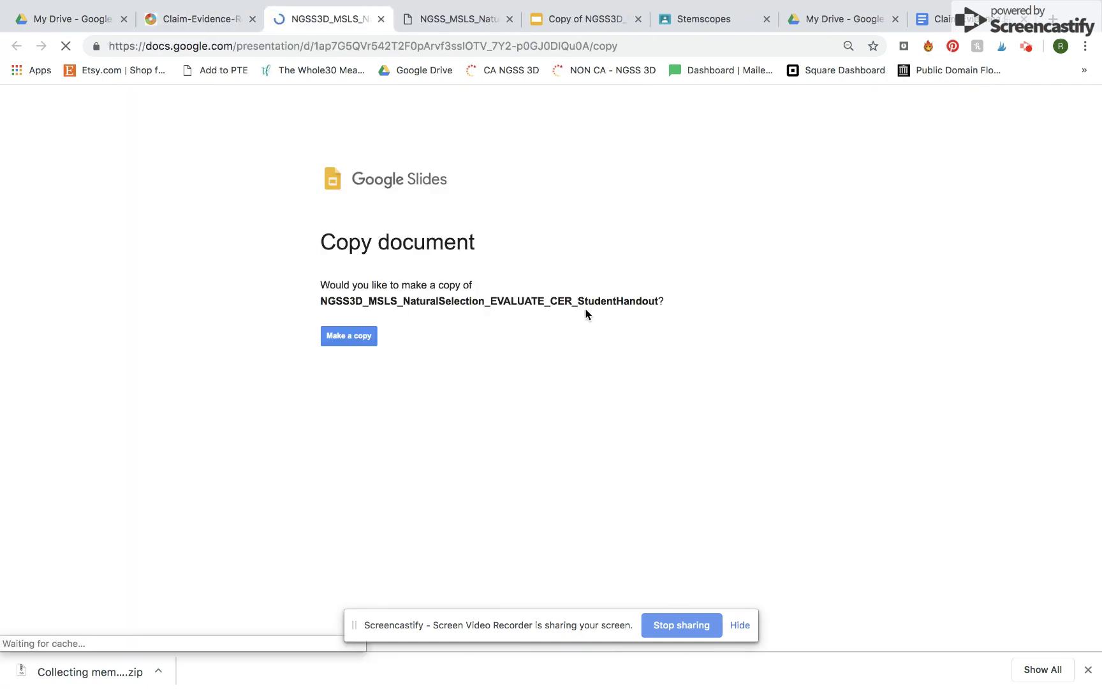
left_click(343, 336)
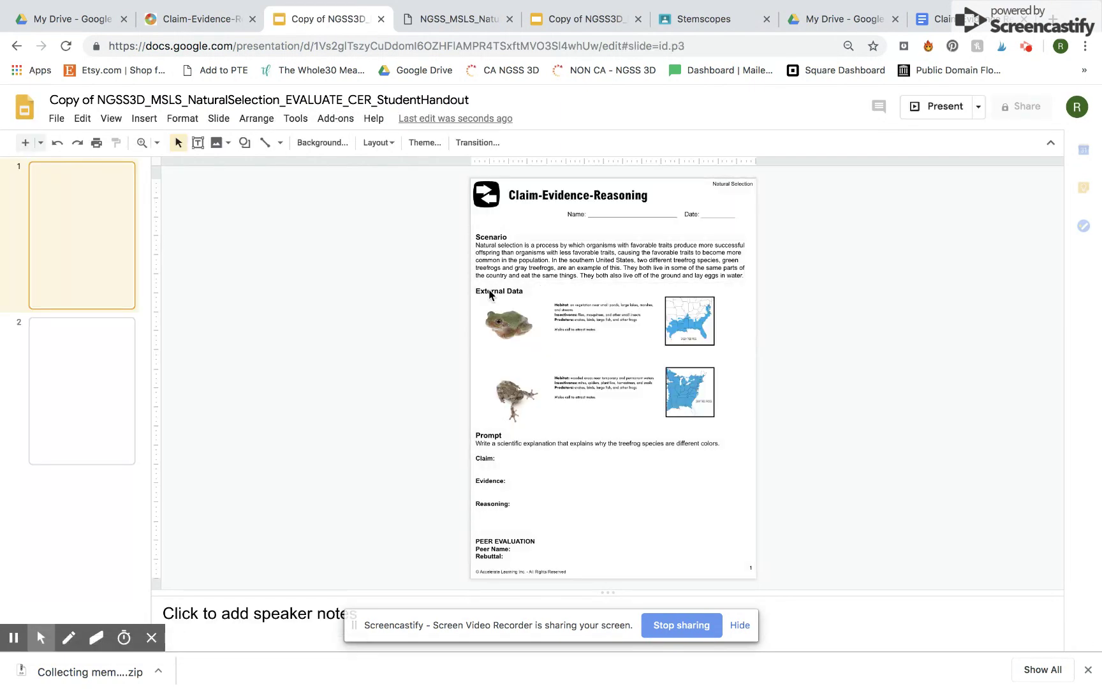
left_click(466, 19)
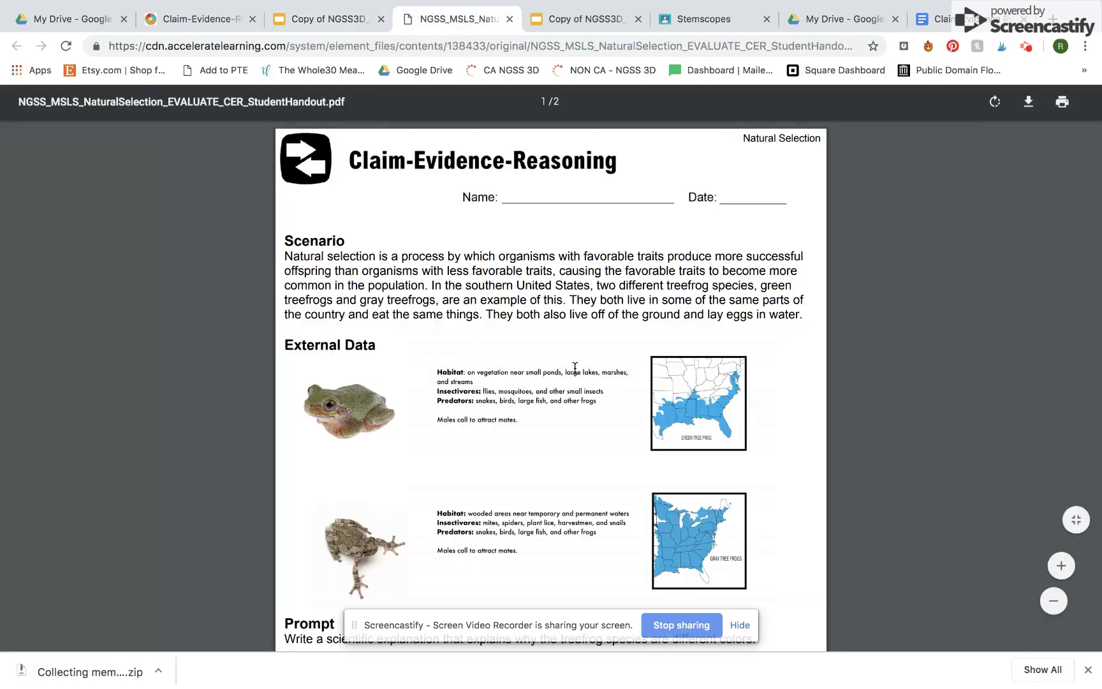
left_click(337, 23)
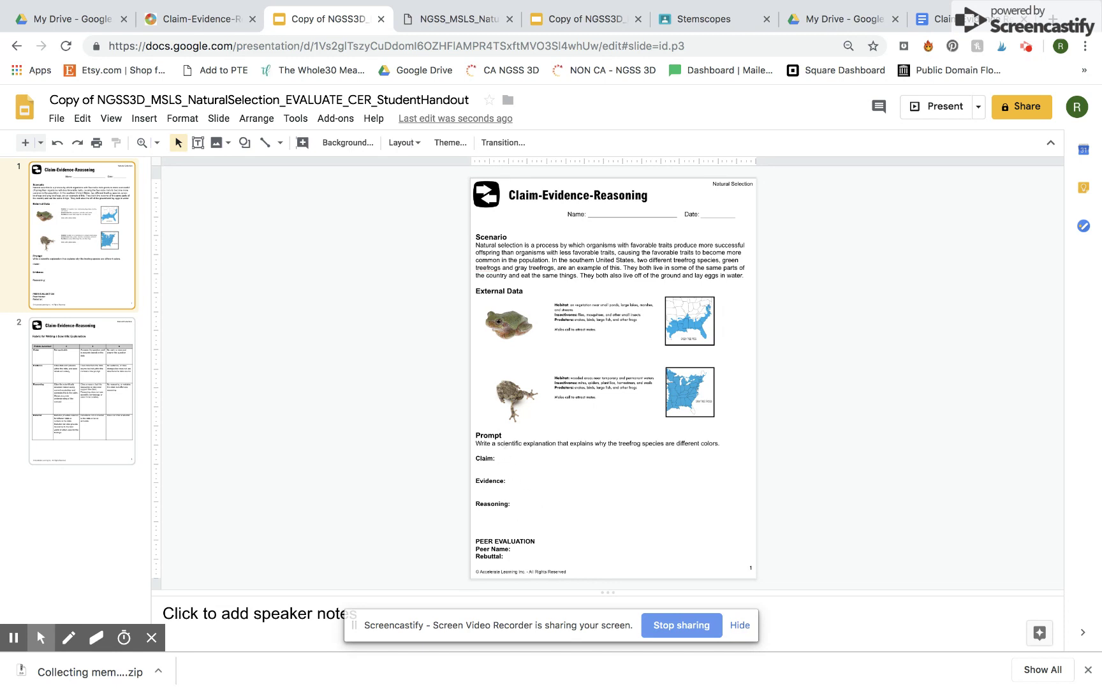
left_click(118, 456)
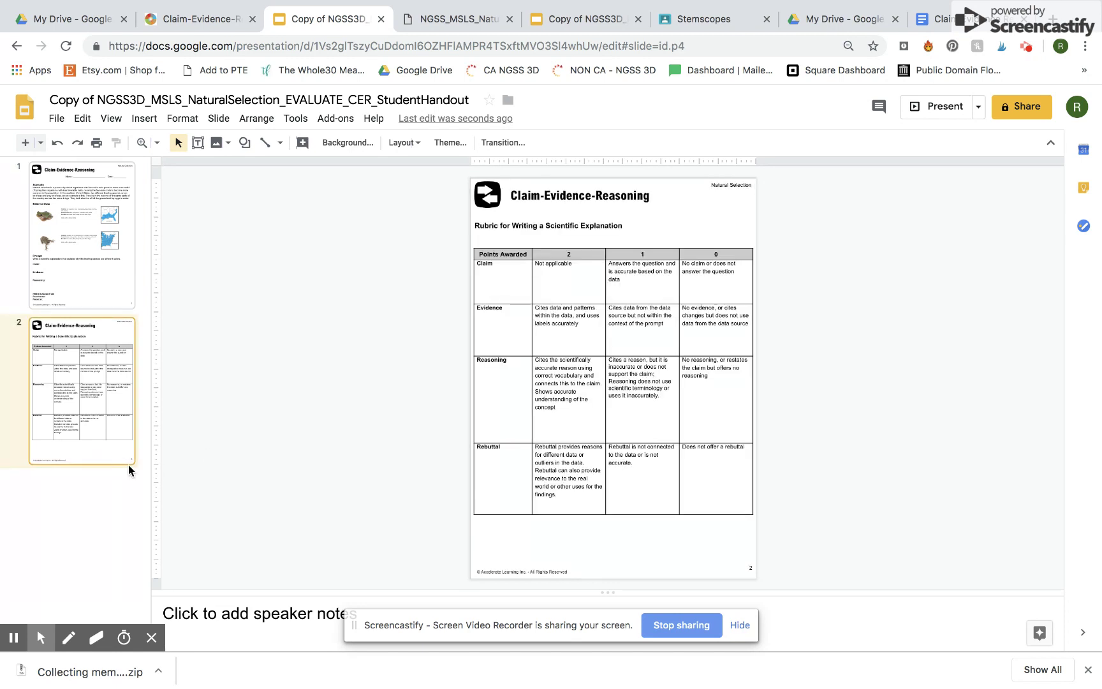
left_click(131, 302)
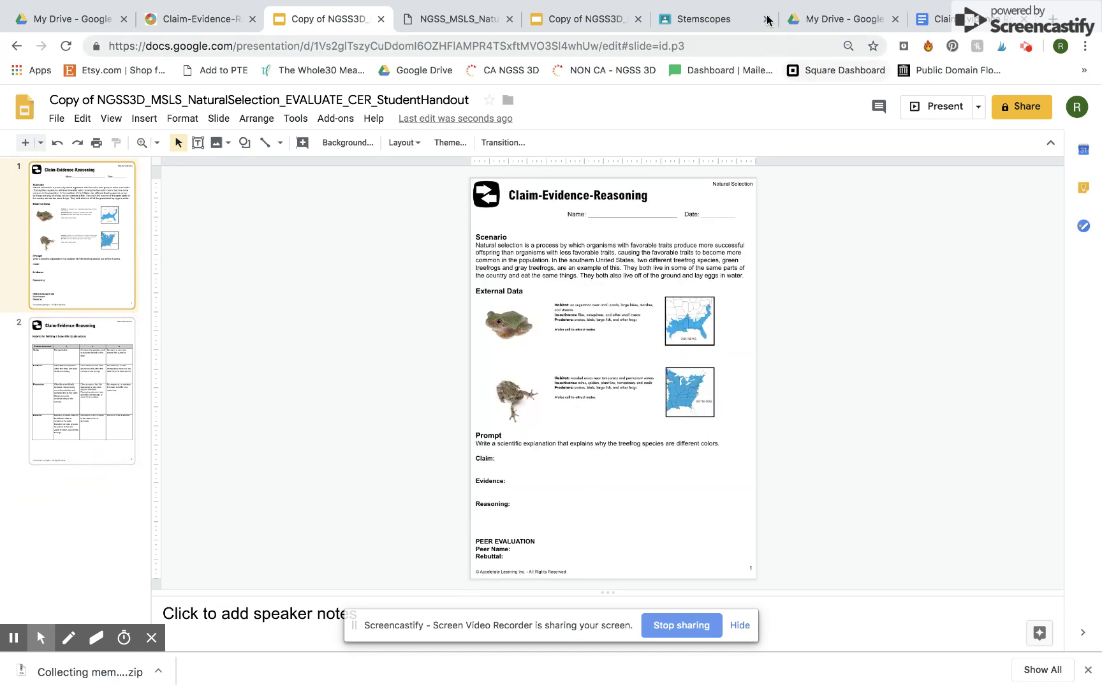
left_click(716, 26)
Attach the 'Copy of NGSS3D' Slides handout from Drive's Recent files to the announcement.
left_click(410, 530)
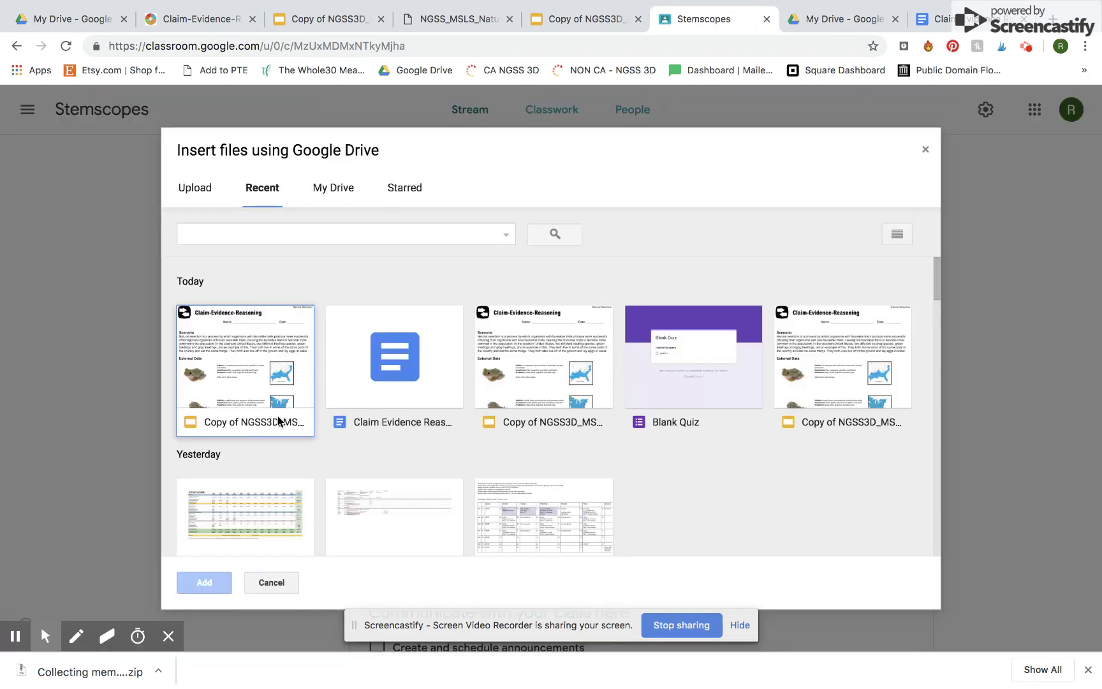
right_click(246, 423)
left_click(224, 422)
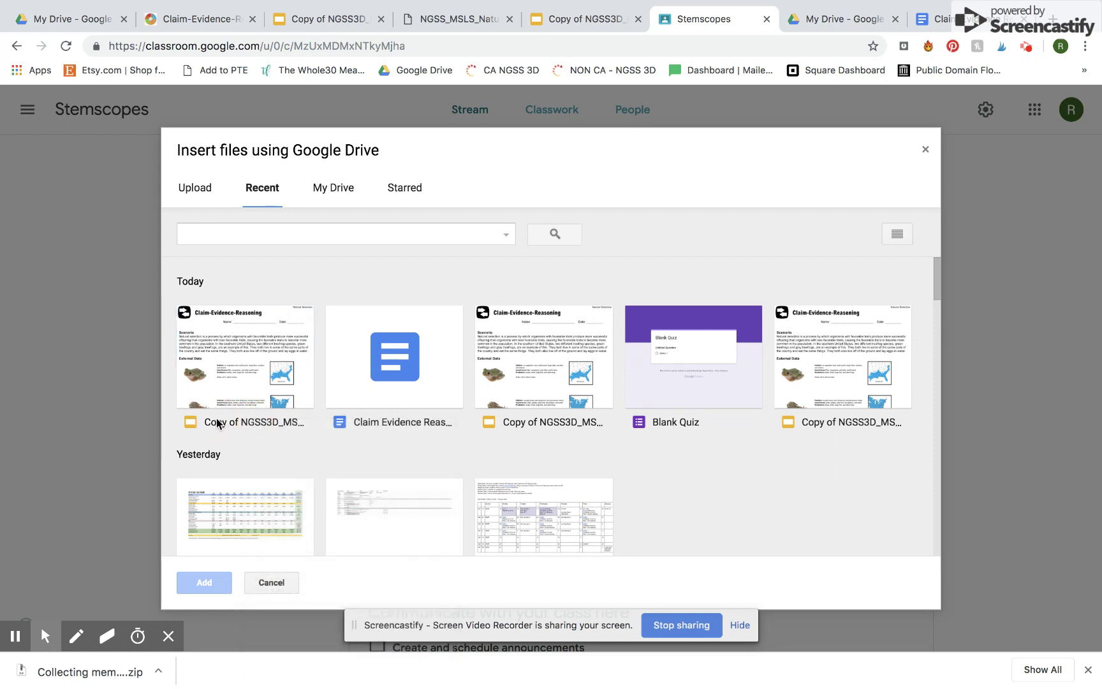
left_click(224, 422)
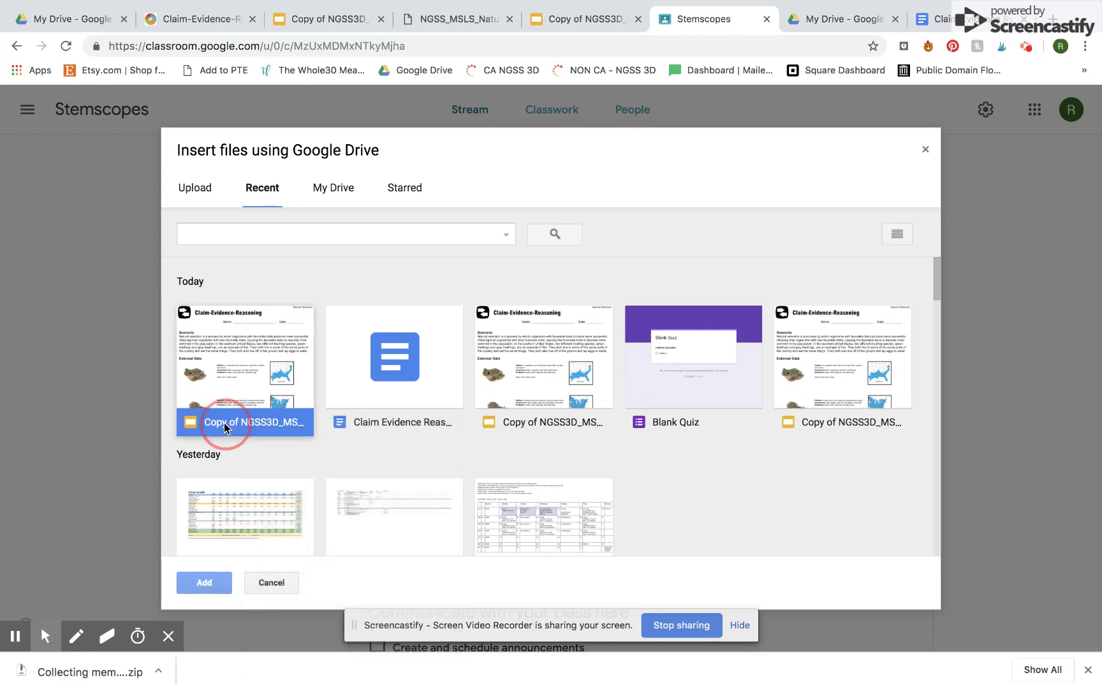
left_click(211, 585)
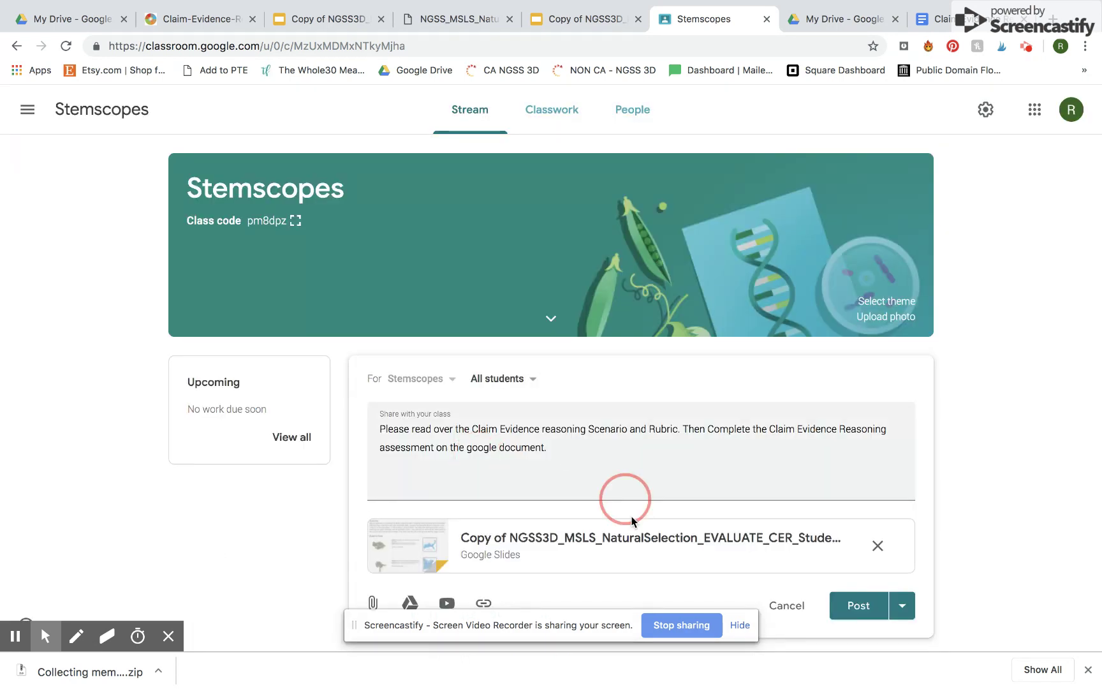
scroll(836, 449, "down", 2)
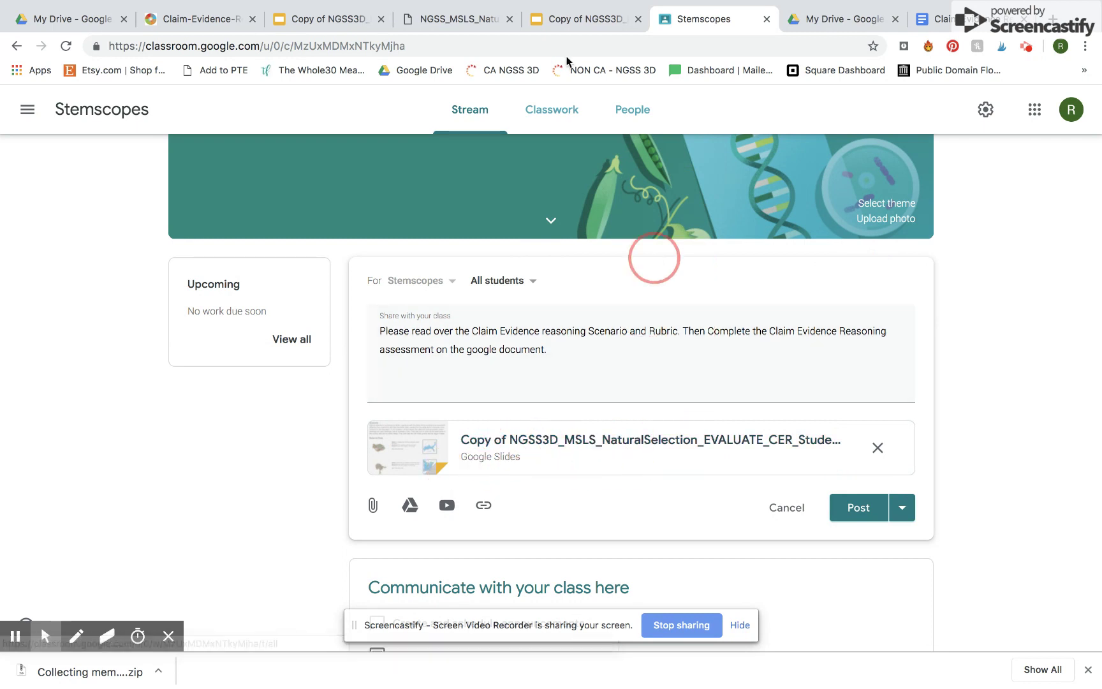
Copy the handout's text from Prompt through Rebuttal for the blank Claim Evidence Reasoning Template.
left_click(582, 21)
left_click(533, 532)
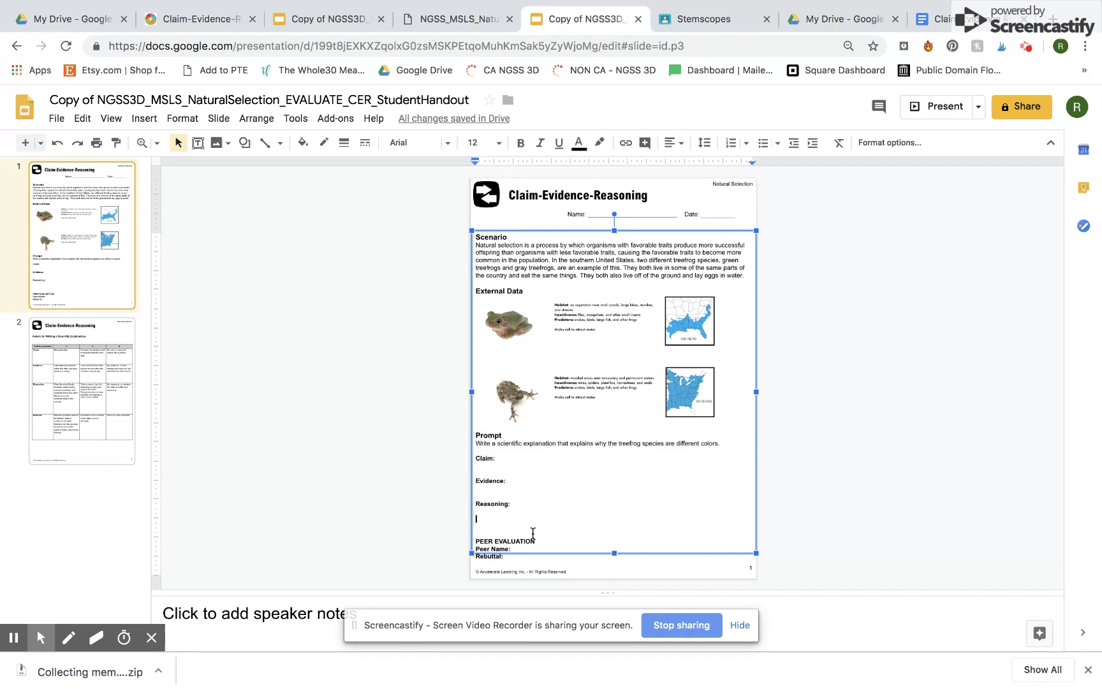
left_click_drag(510, 553, 476, 436)
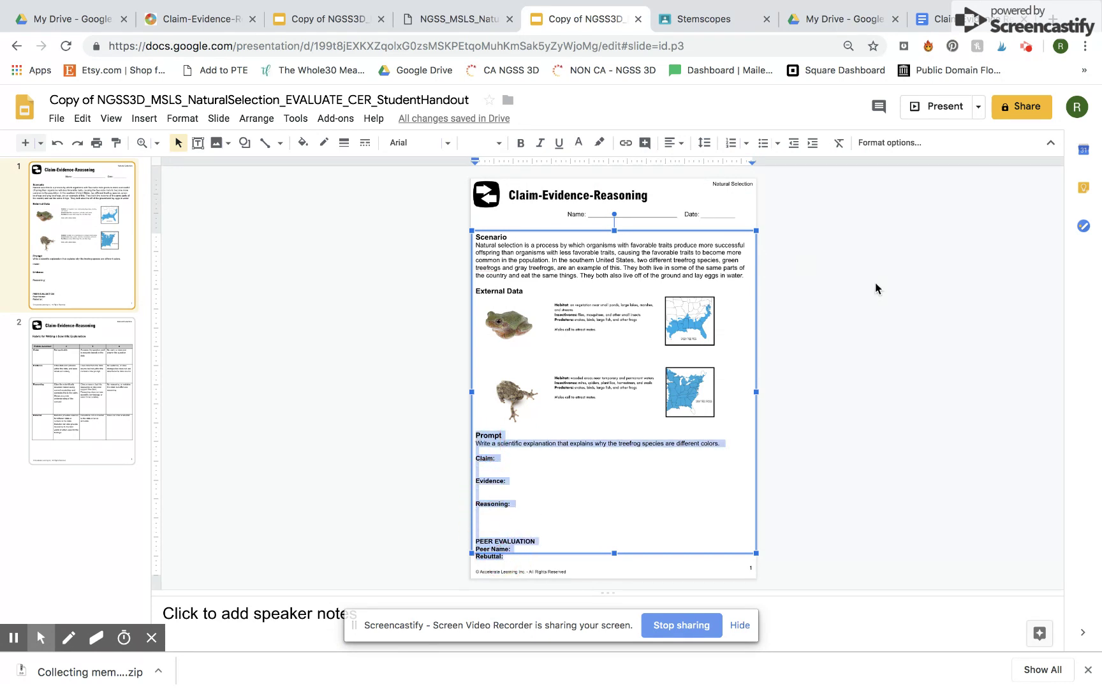
left_click(932, 19)
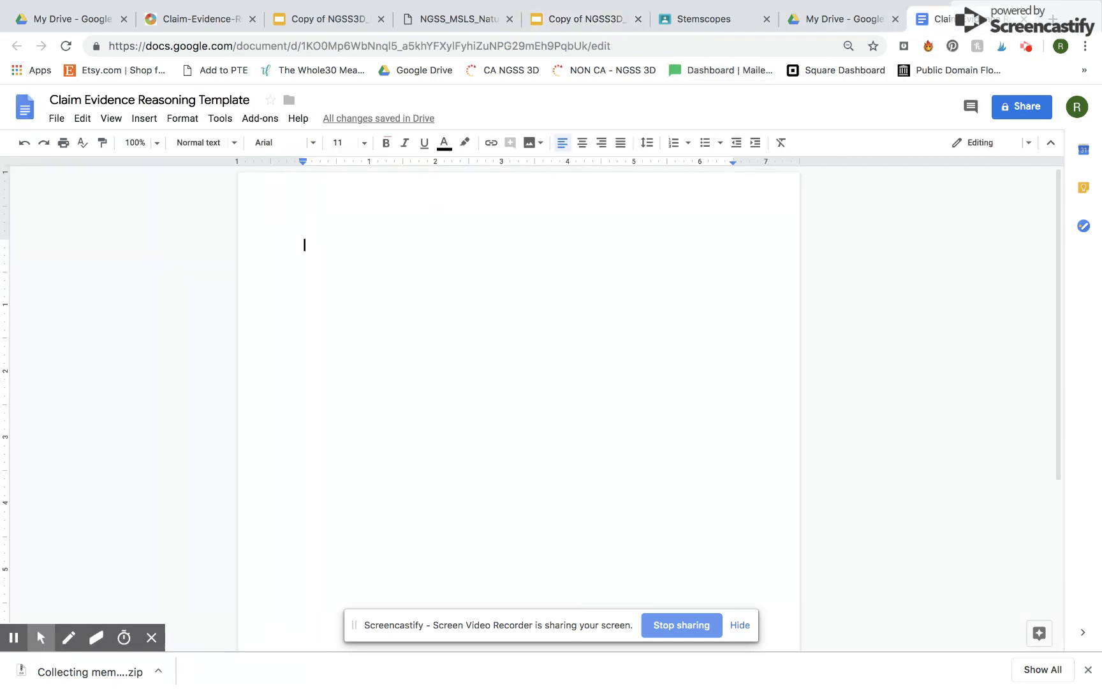
Paste the Prompt-through-Rebuttal text into the Claim Evidence Reasoning Template document.
key("ctrl+v")
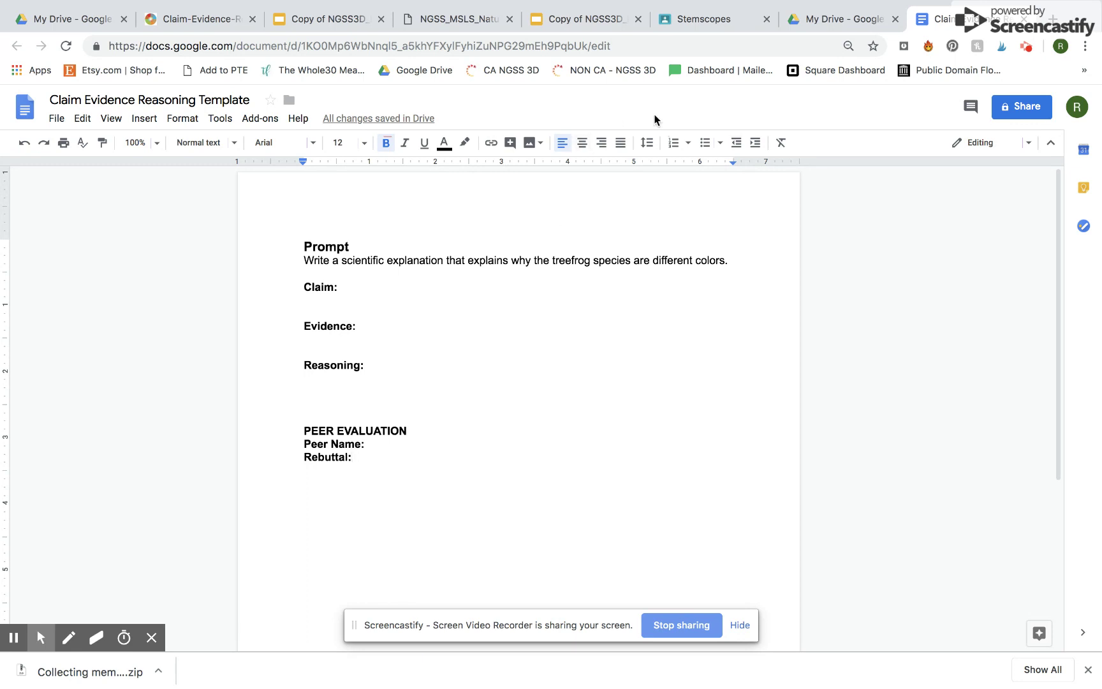
Attach the Claim Evidence Reasoning Template document from Drive to the Stemscopes announcement.
left_click(727, 19)
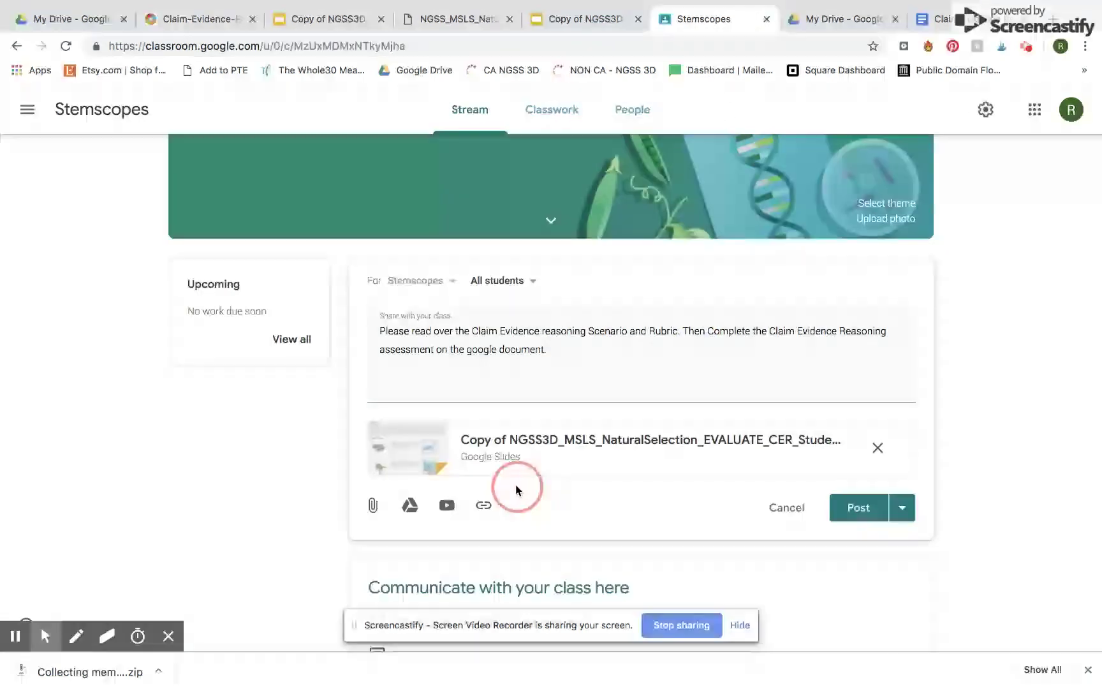
left_click(410, 509)
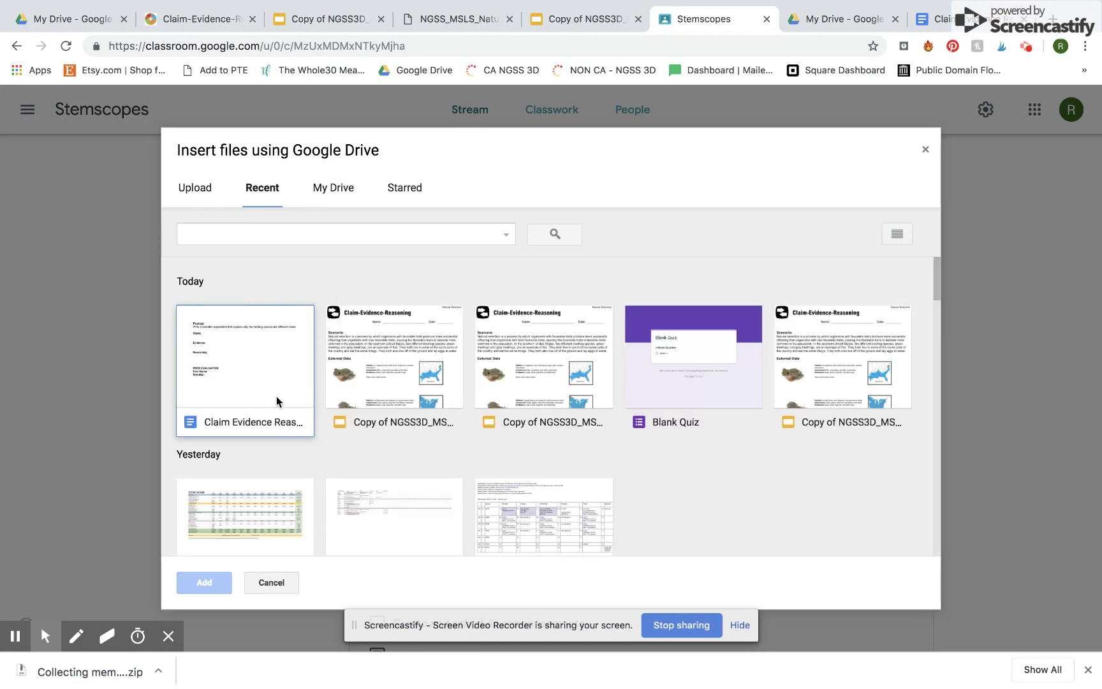
left_click(265, 420)
left_click(212, 581)
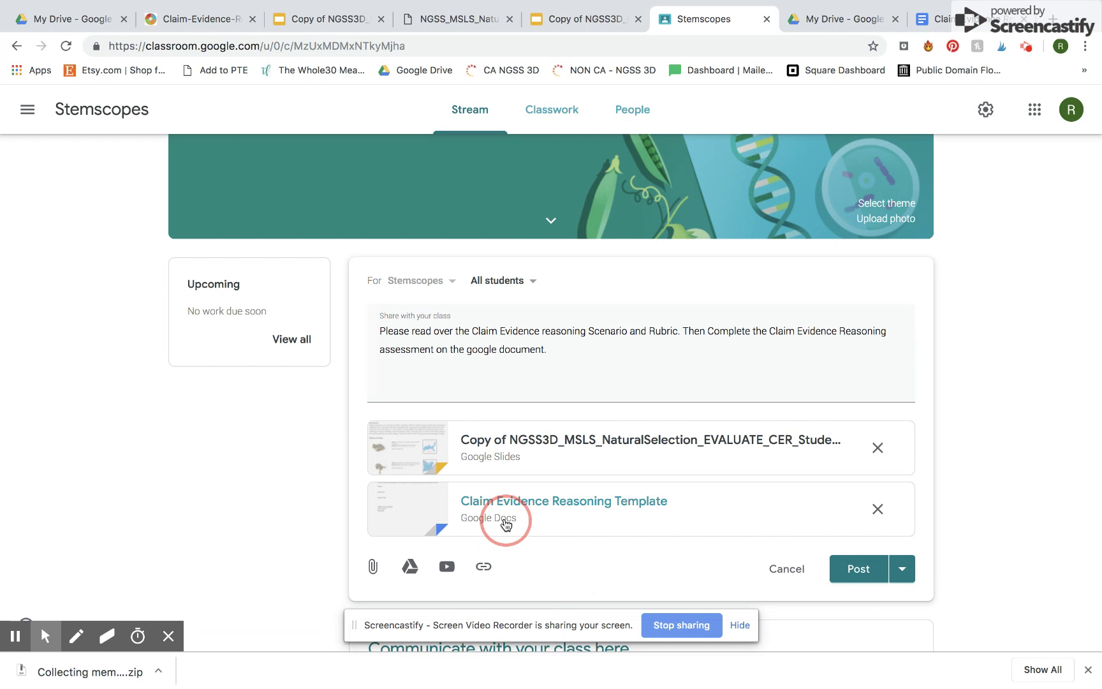
scroll(638, 520, "down", 3)
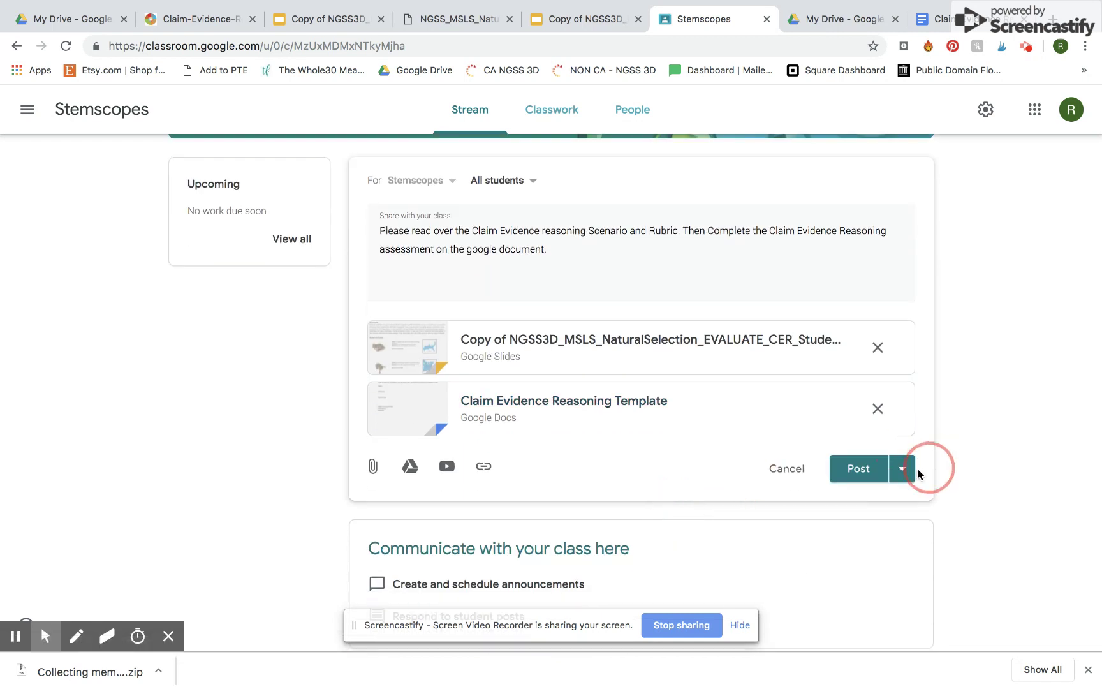
Post the announcement to the class with both attachments.
left_click(903, 471)
left_click(948, 469)
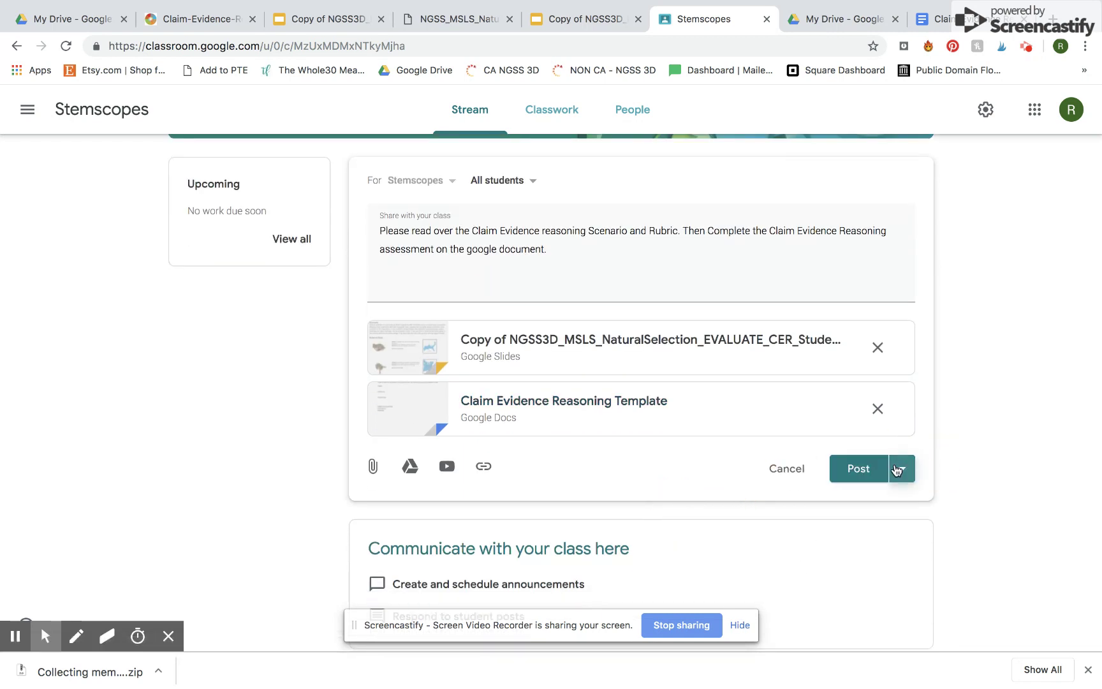
left_click(905, 468)
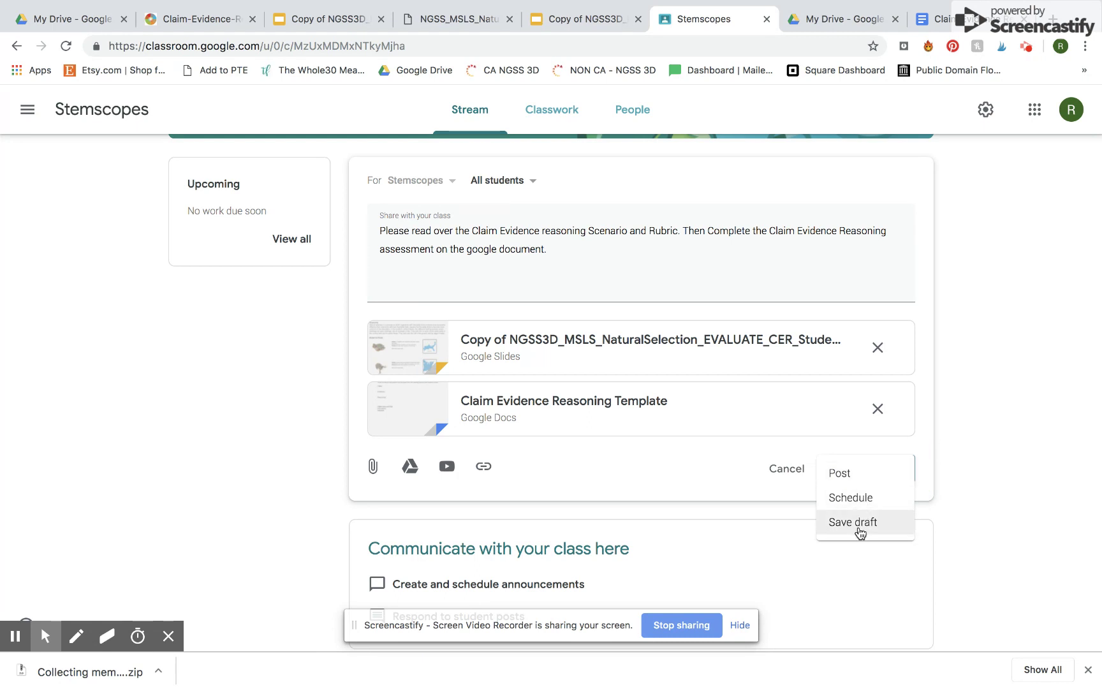
left_click(855, 472)
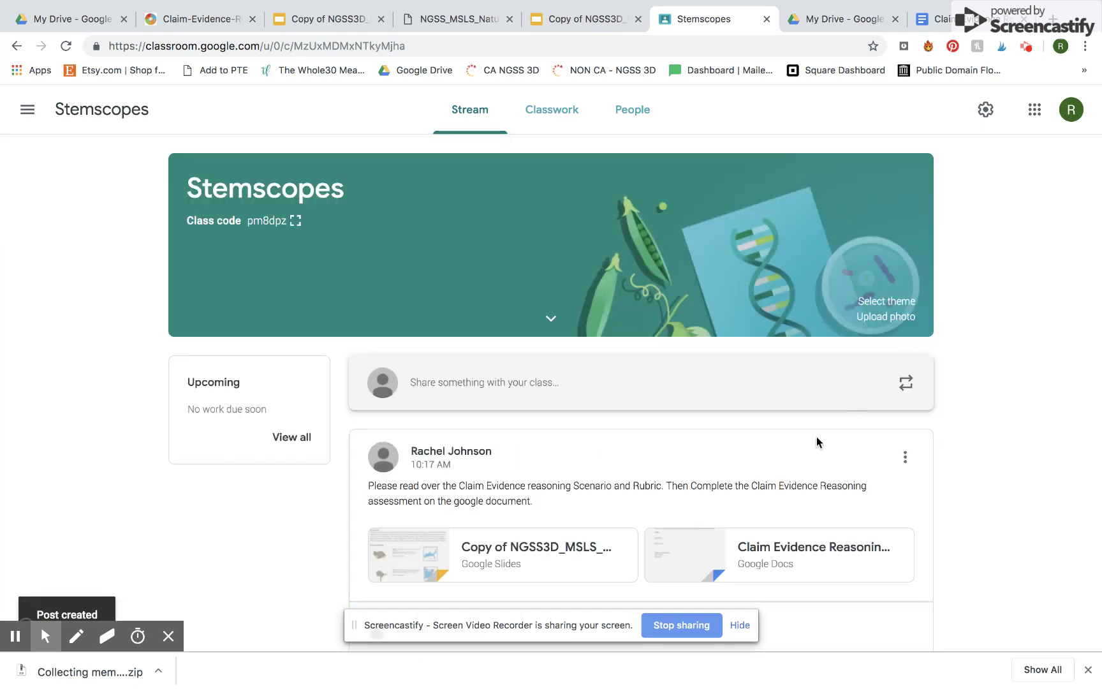
scroll(856, 457, "down", 2)
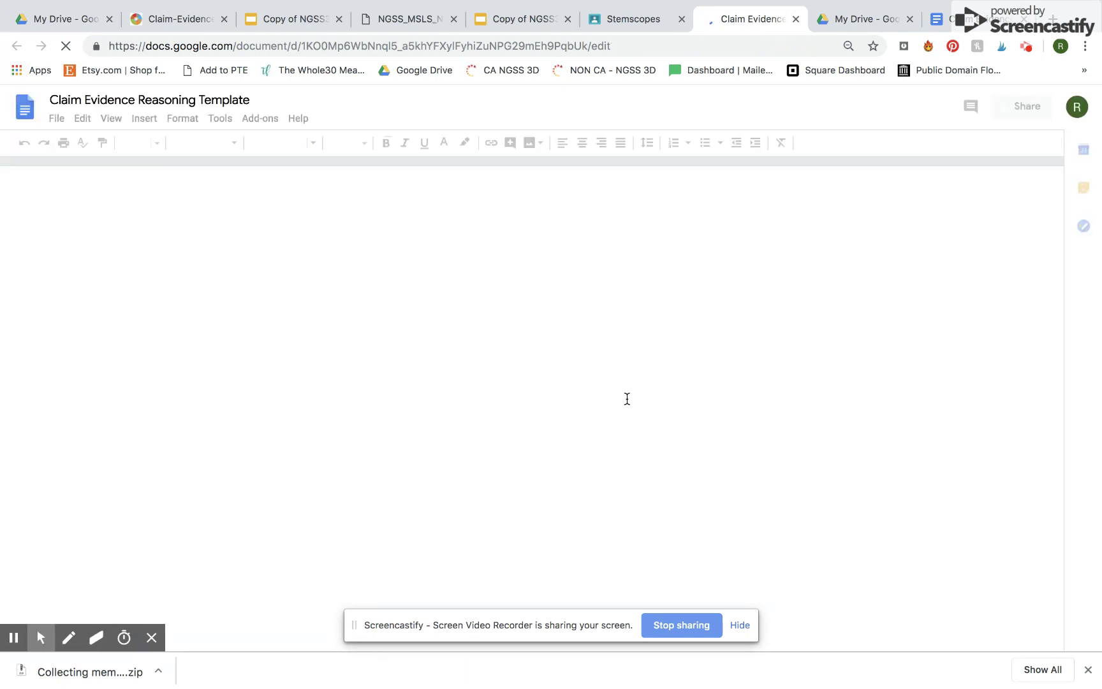
left_click(795, 19)
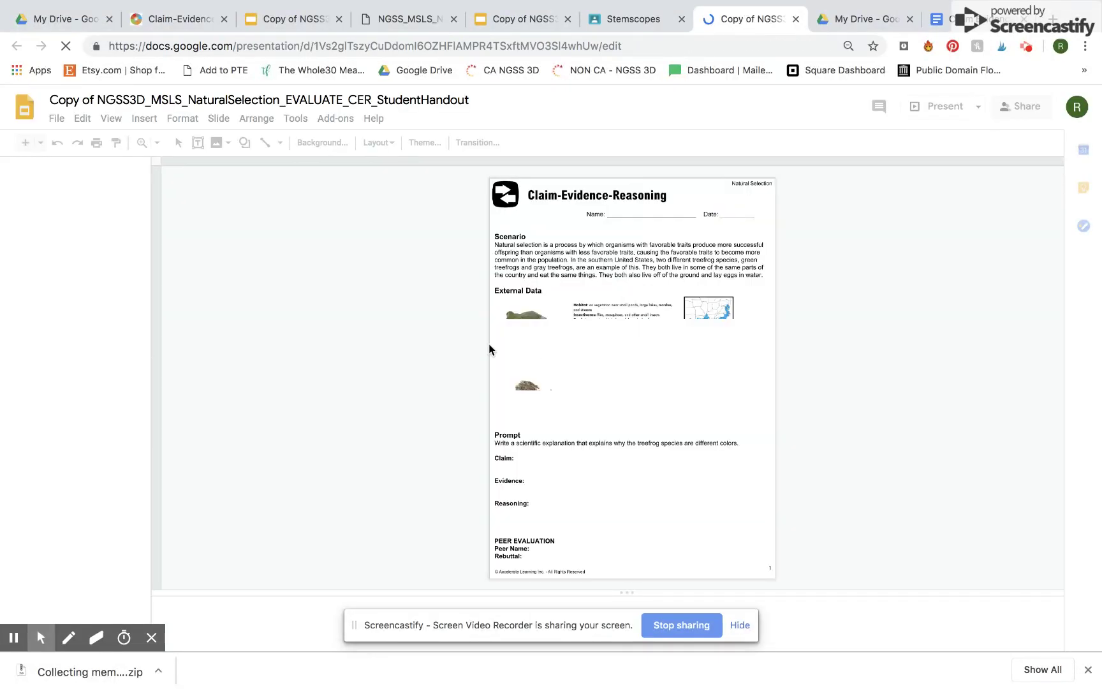
left_click(795, 19)
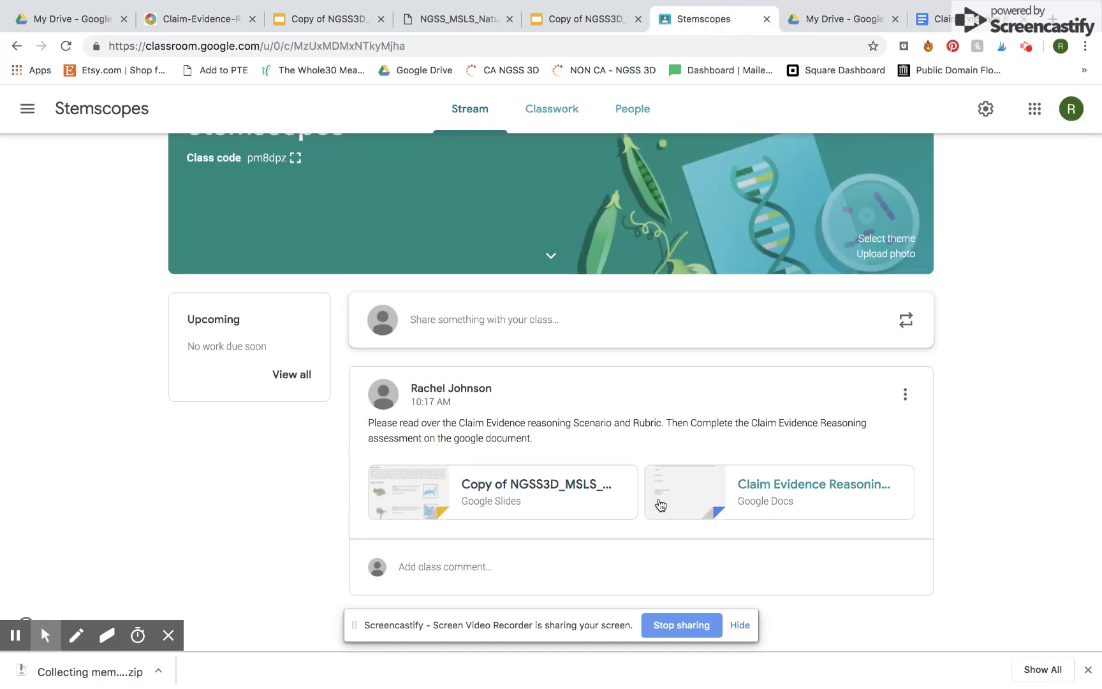